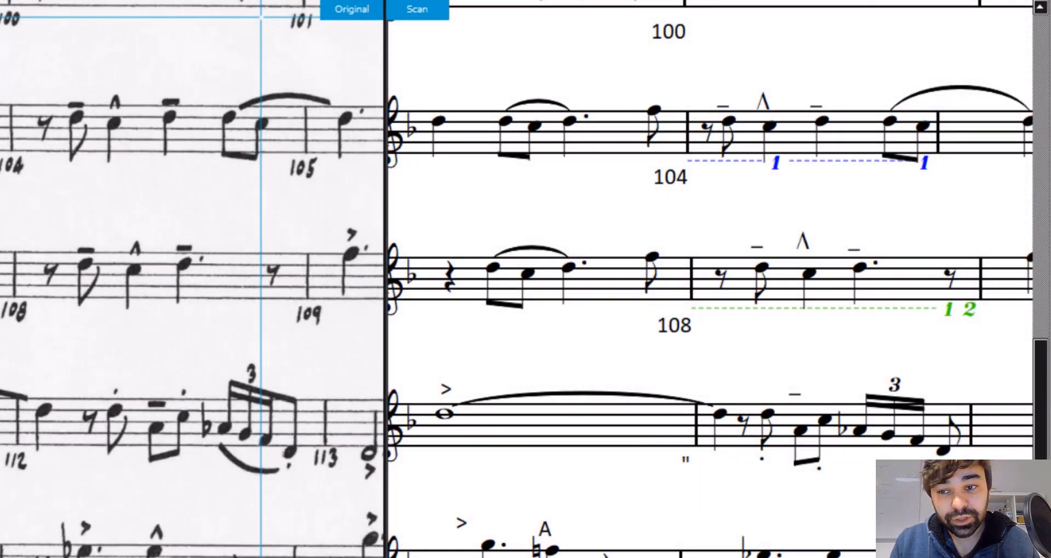
- Examine the error-marked bars 104 and 108 in the scan, selecting bar 108 to see where its barlines lie
click(855, 199)
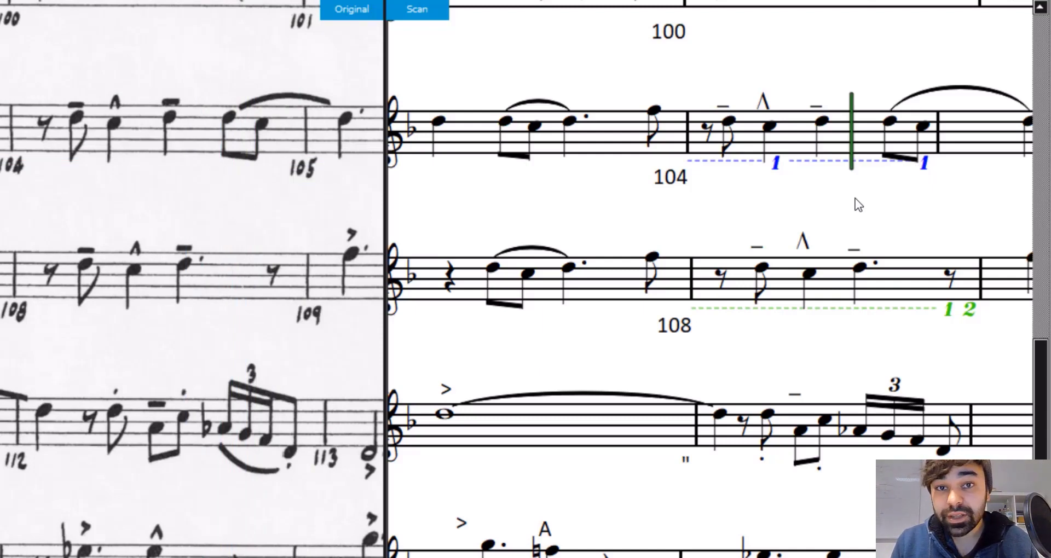
click(805, 196)
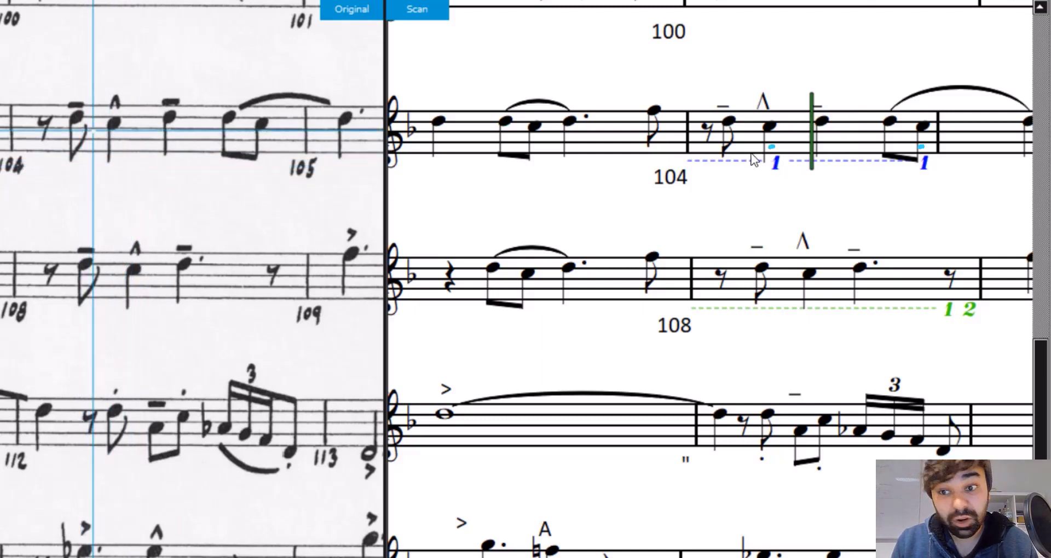
click(872, 192)
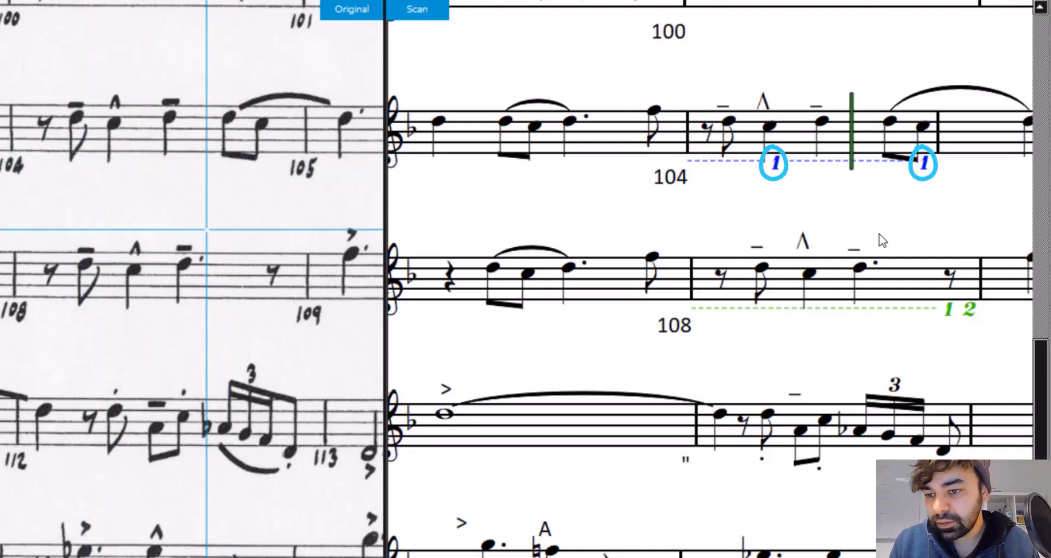
click(894, 284)
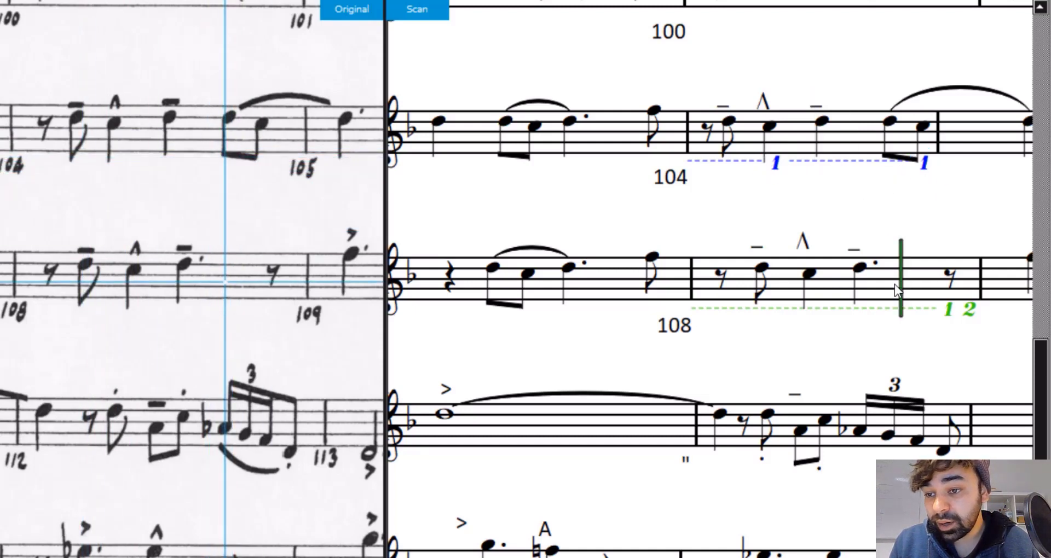
click(833, 287)
click(833, 287)
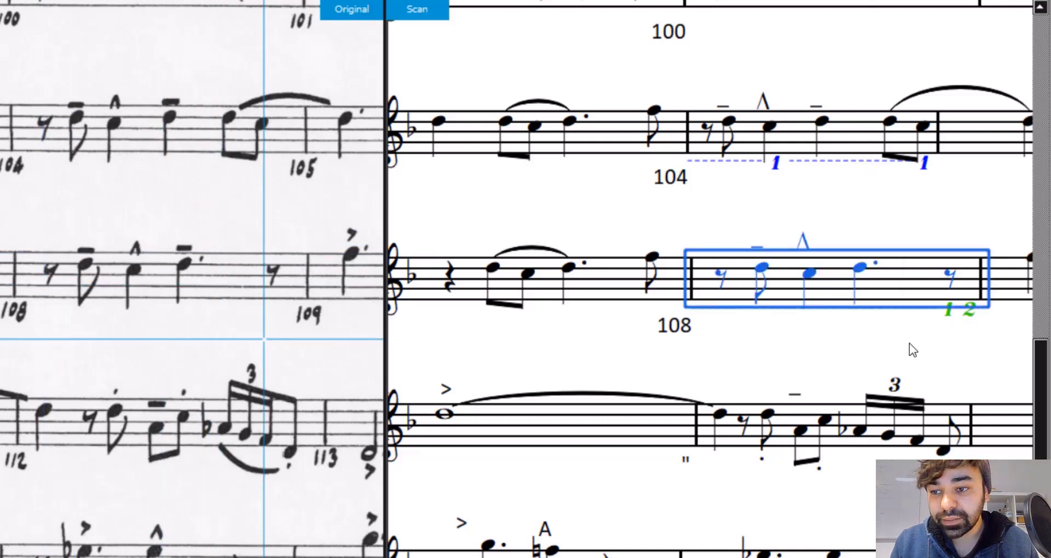
click(705, 290)
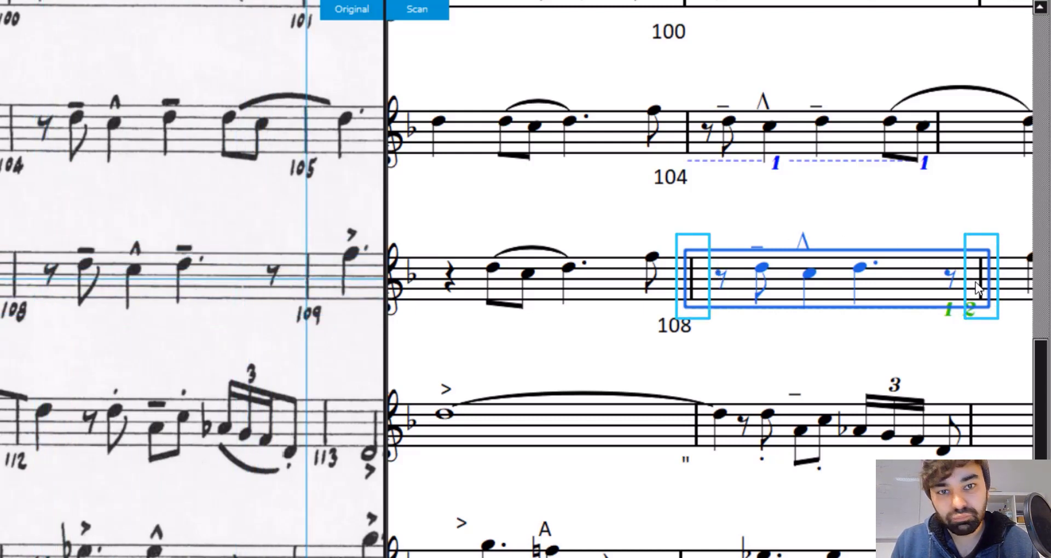
click(881, 219)
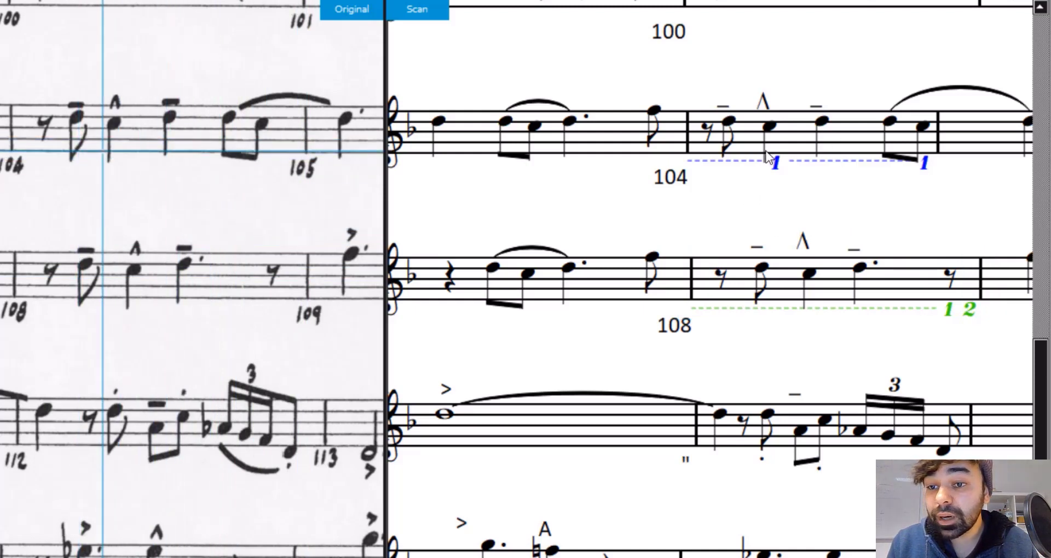
- Select both parts of bar 104 in turn to locate the barline hidden inside it
click(748, 146)
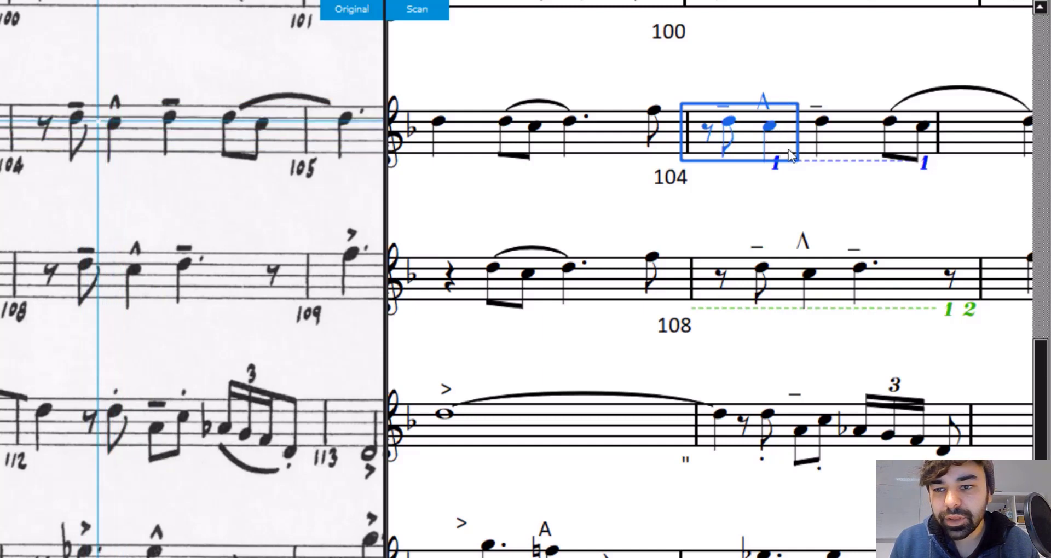
click(840, 140)
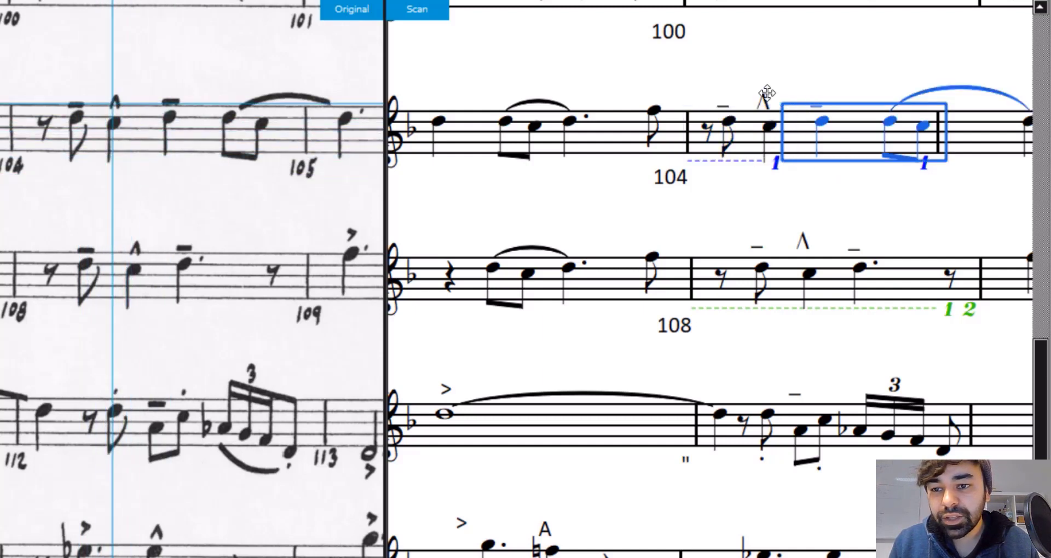
click(818, 197)
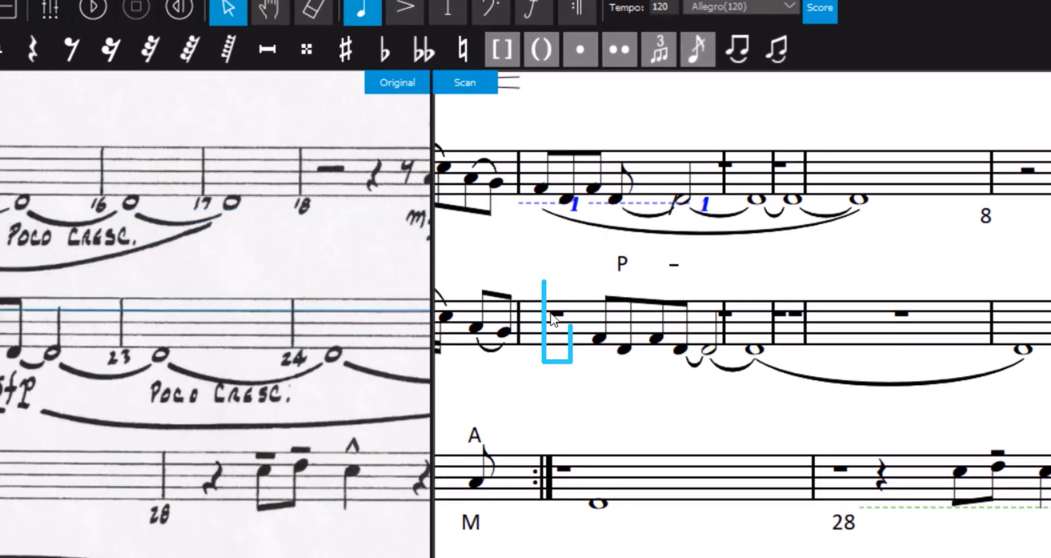
- Select the surplus rest at the start of bar 22 to inspect it
click(555, 322)
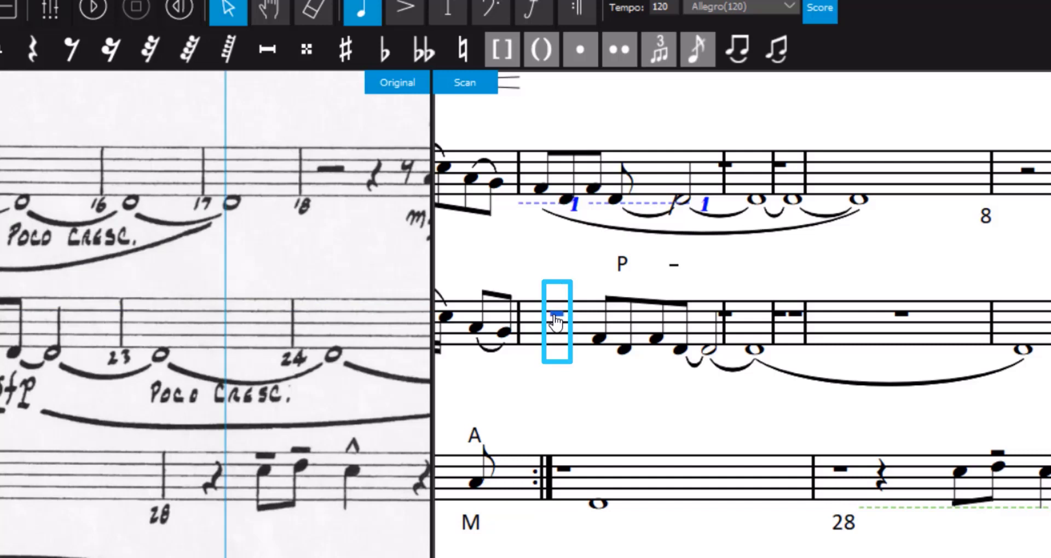
click(556, 319)
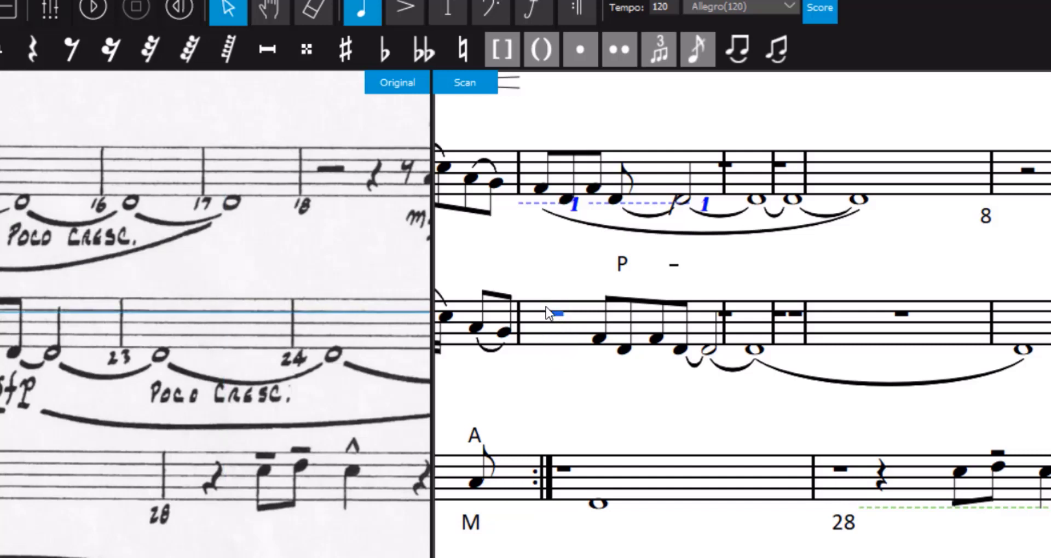
click(550, 277)
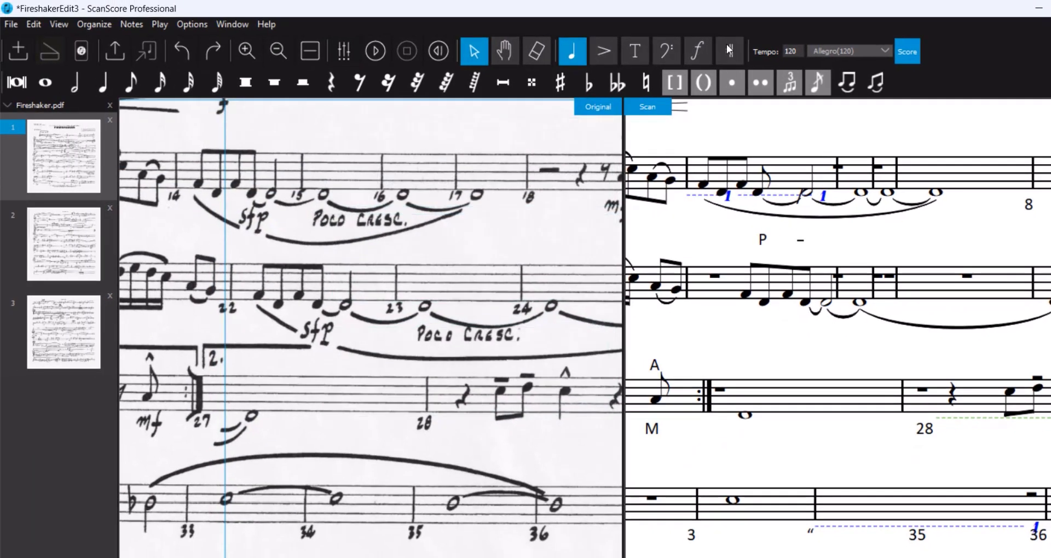
- Remove the visible inner barlines between bars 14 and 18 with the No Measure Bar option
click(727, 48)
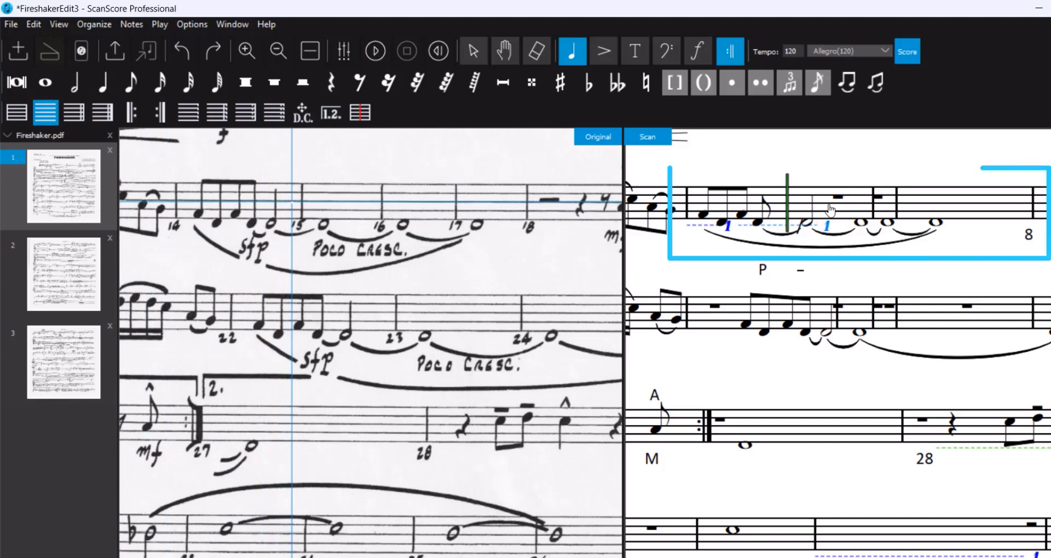
click(870, 210)
click(887, 209)
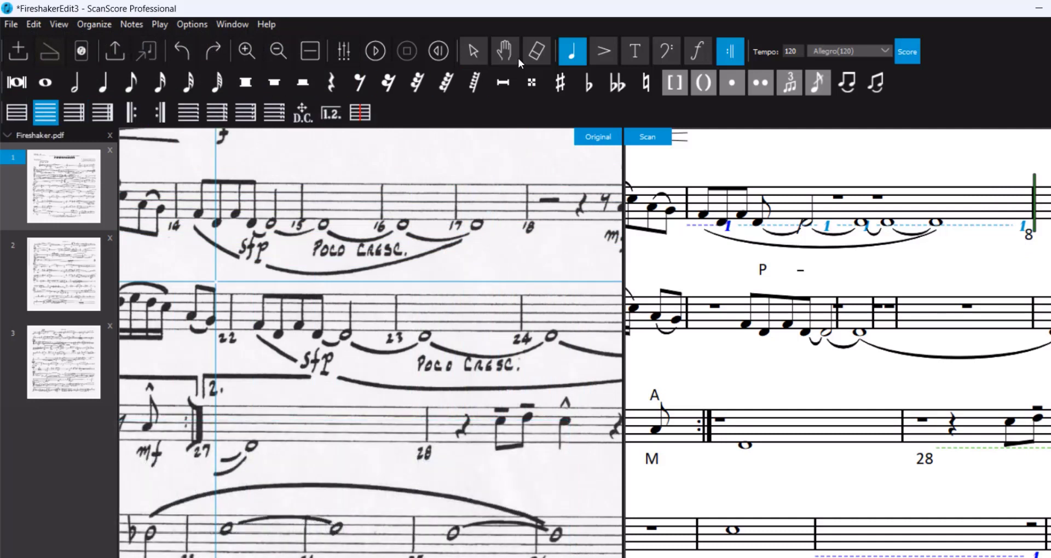
- Select bar 14 to check for hidden barlines and remove the one beside the first beamed notes
click(471, 55)
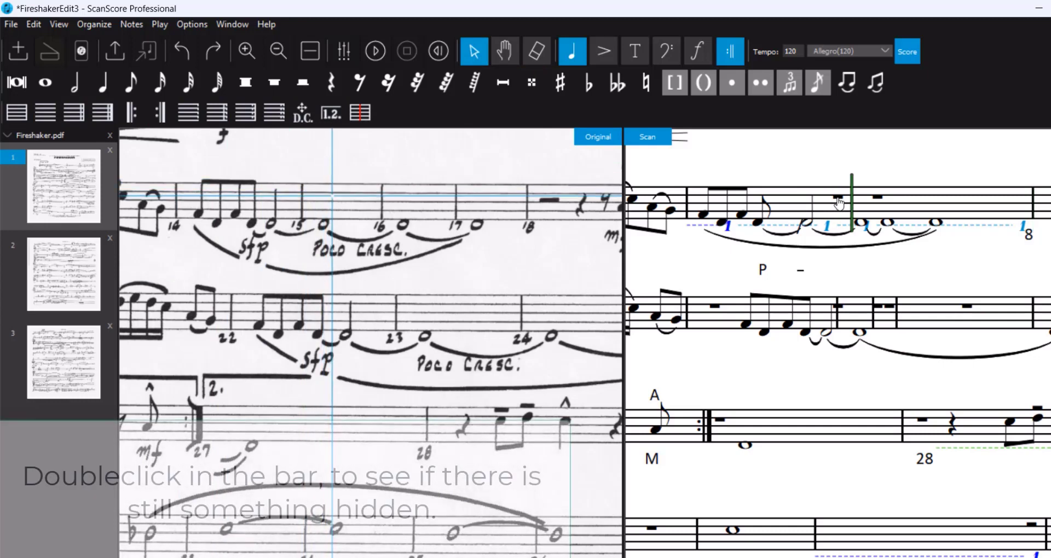
double_click(723, 206)
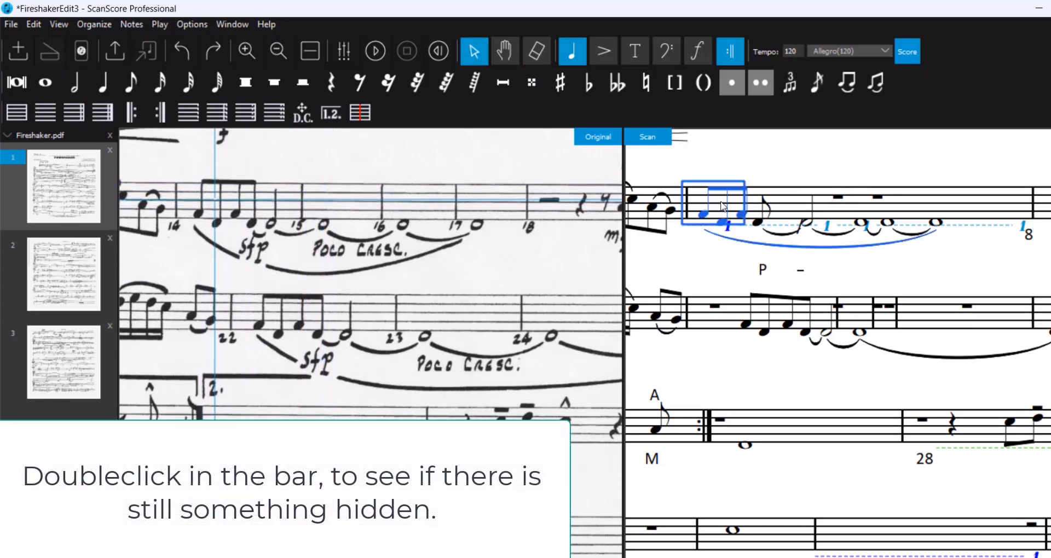
click(45, 112)
click(718, 208)
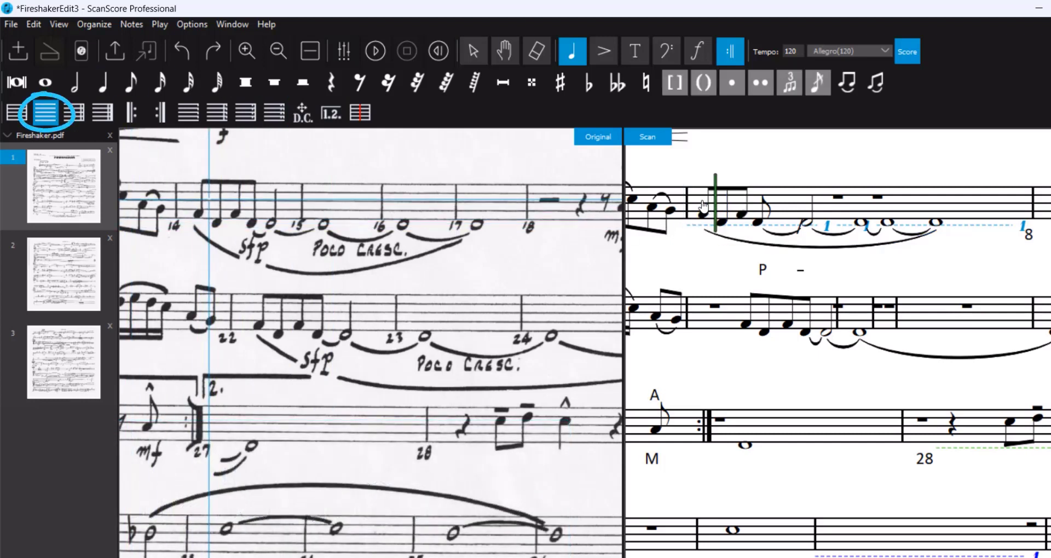
- Recheck the extent of bar 14 and remove the hidden barline after its half note
click(474, 51)
click(716, 205)
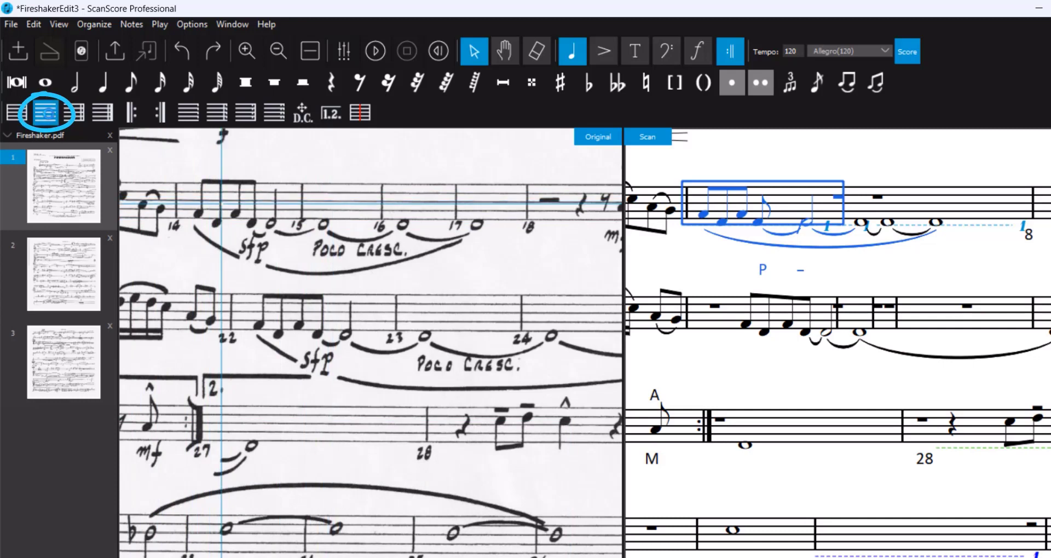
click(821, 210)
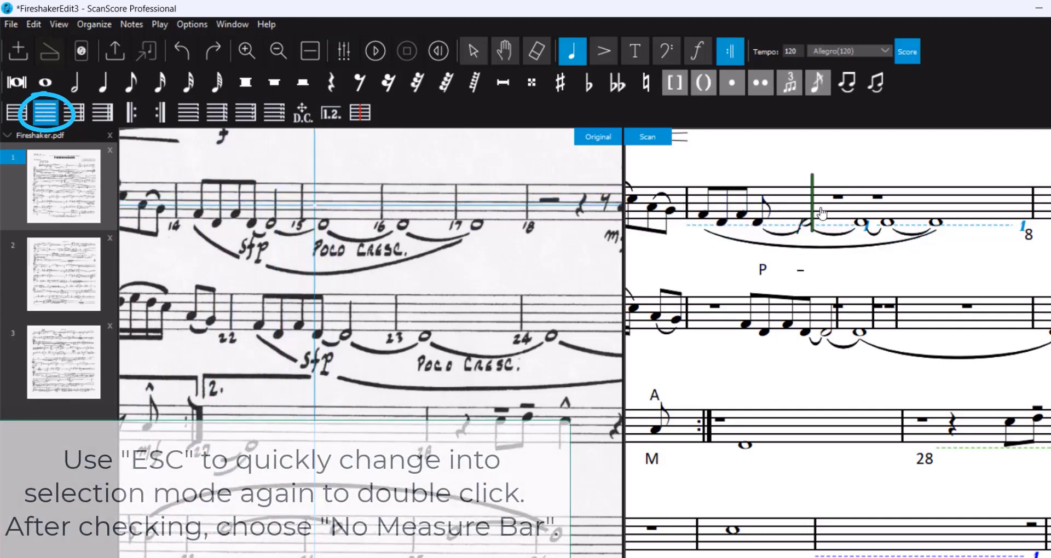
- Select the merged bar again and remove the hidden barline after the first whole note with No Measure Bar
key(Escape)
double_click(835, 216)
click(46, 113)
click(44, 120)
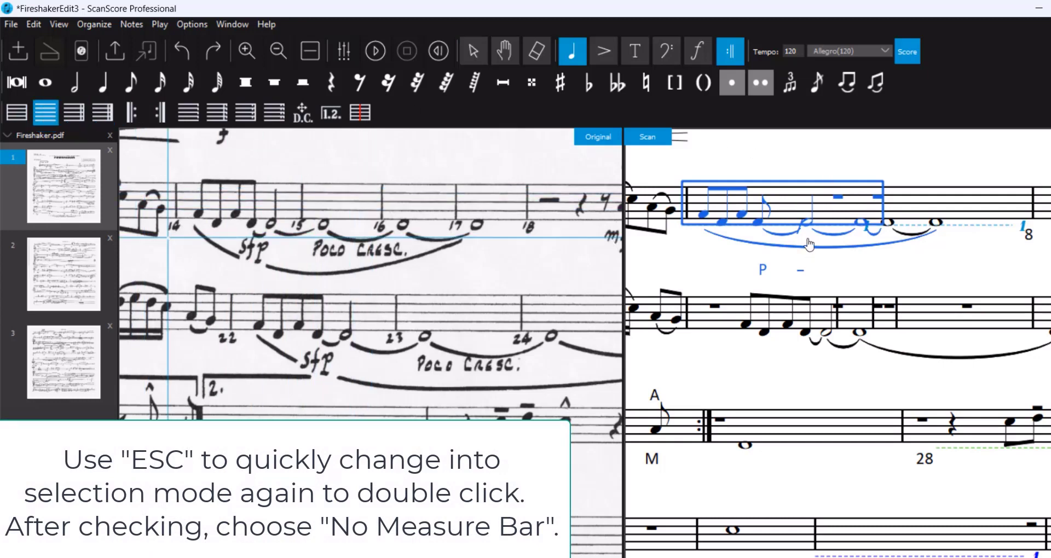
- Check the full extent of the merged bar and insert a barline at its end, before bar 18
key(Escape)
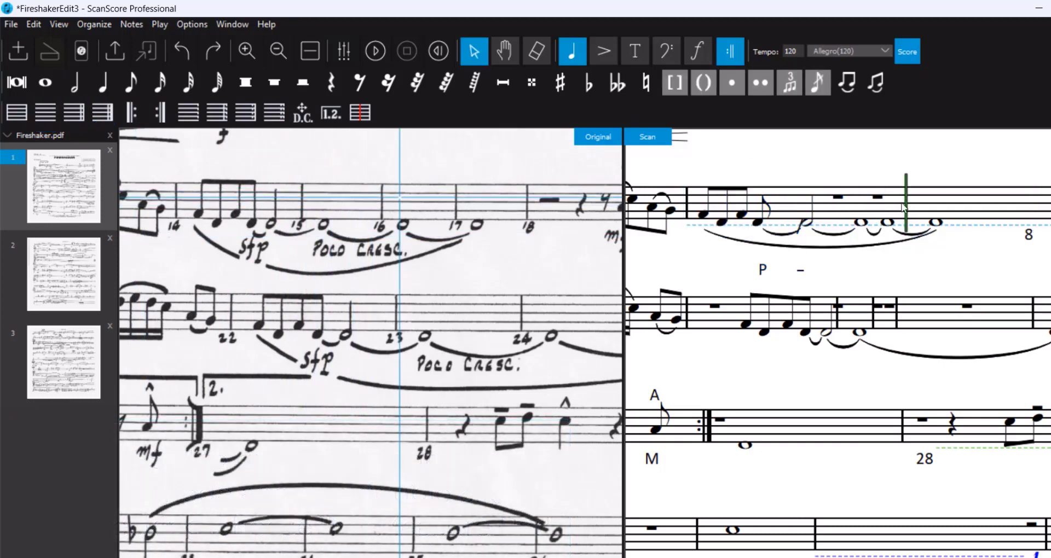
double_click(886, 218)
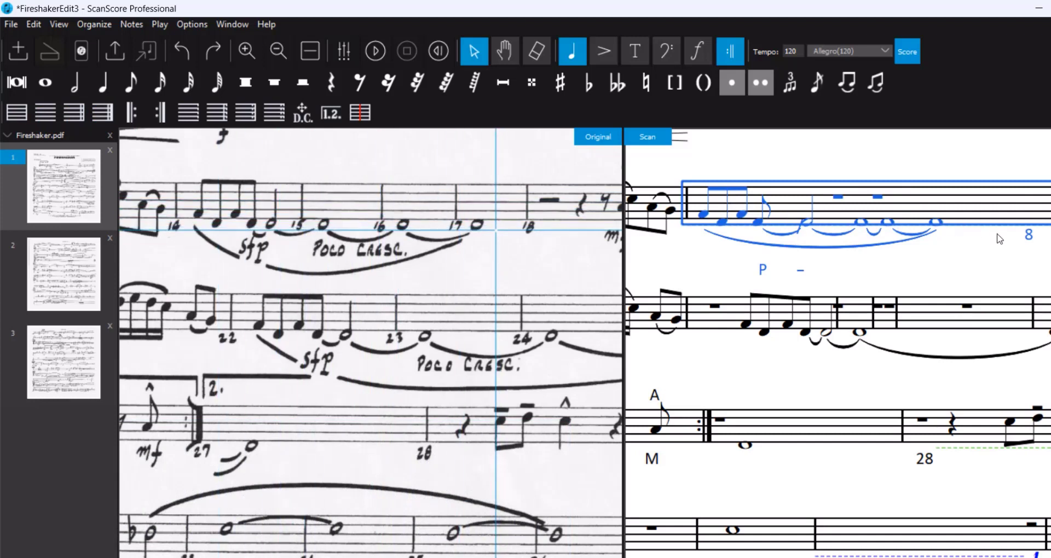
click(354, 115)
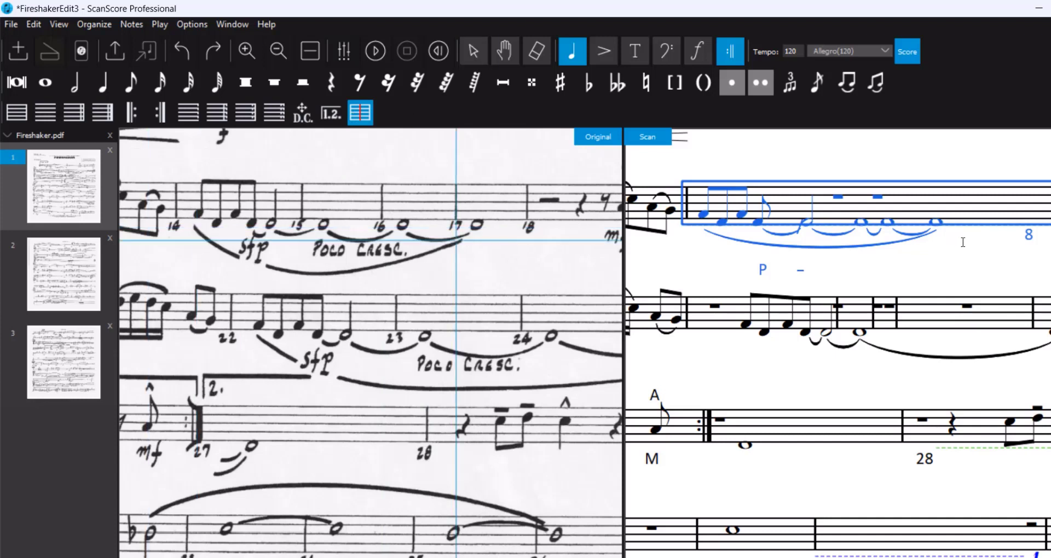
click(1040, 208)
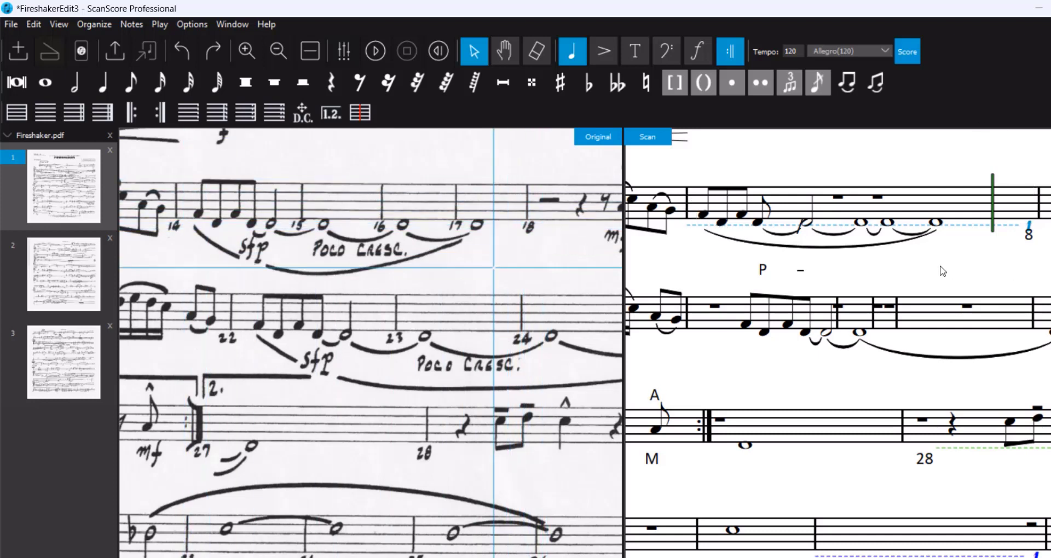
- Delete the two stray rests in the merged bar and hide the note symbols palette
click(876, 203)
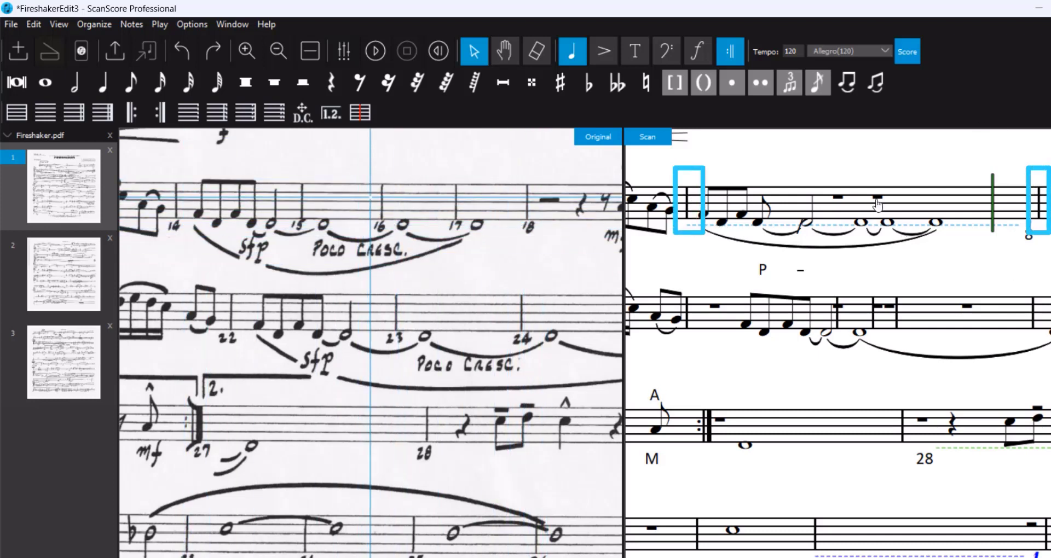
key(Delete)
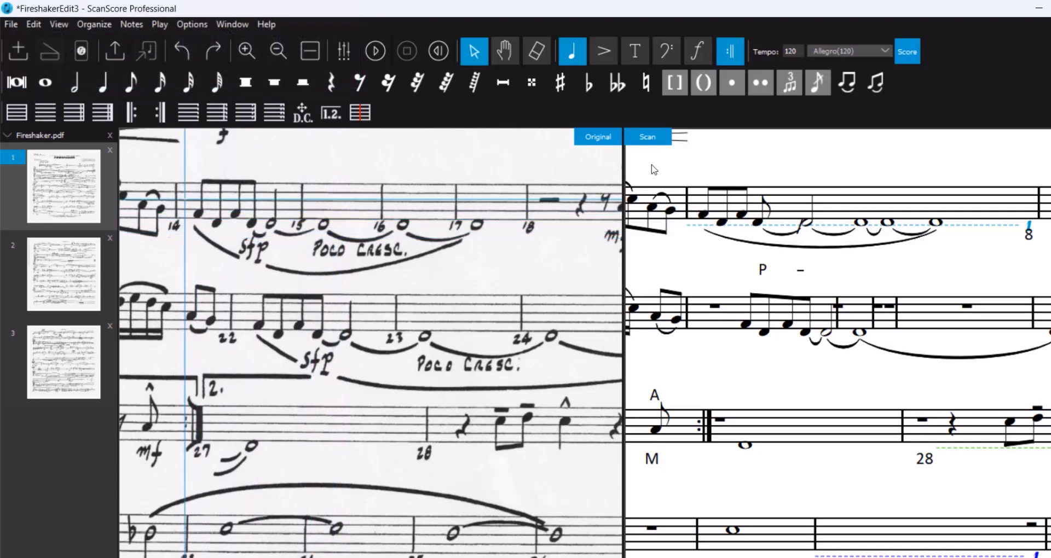
click(565, 54)
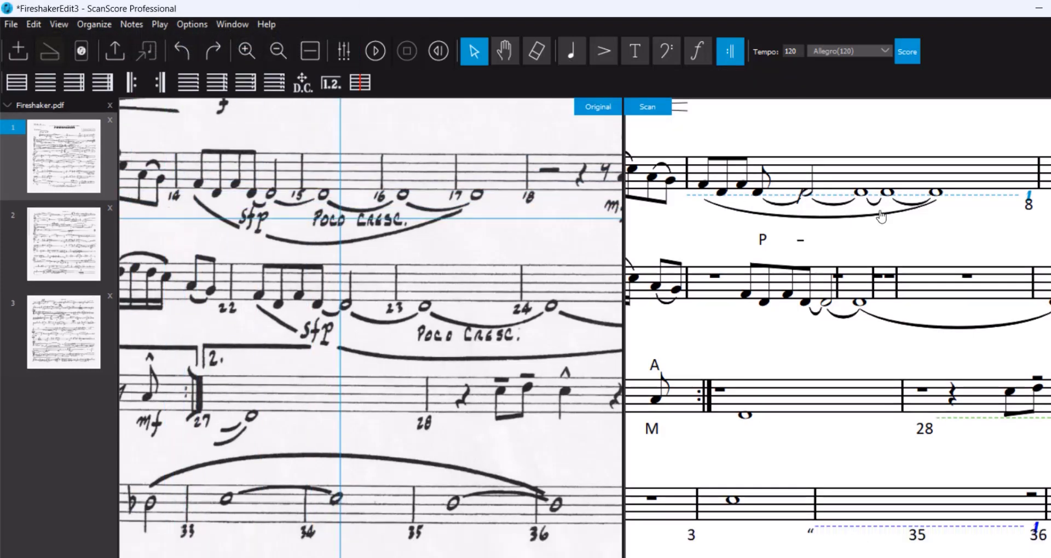
- Space out the last two whole notes evenly and select the merged bar to verify its contents
drag(934, 199, 973, 198)
click(891, 197)
drag(896, 193, 918, 192)
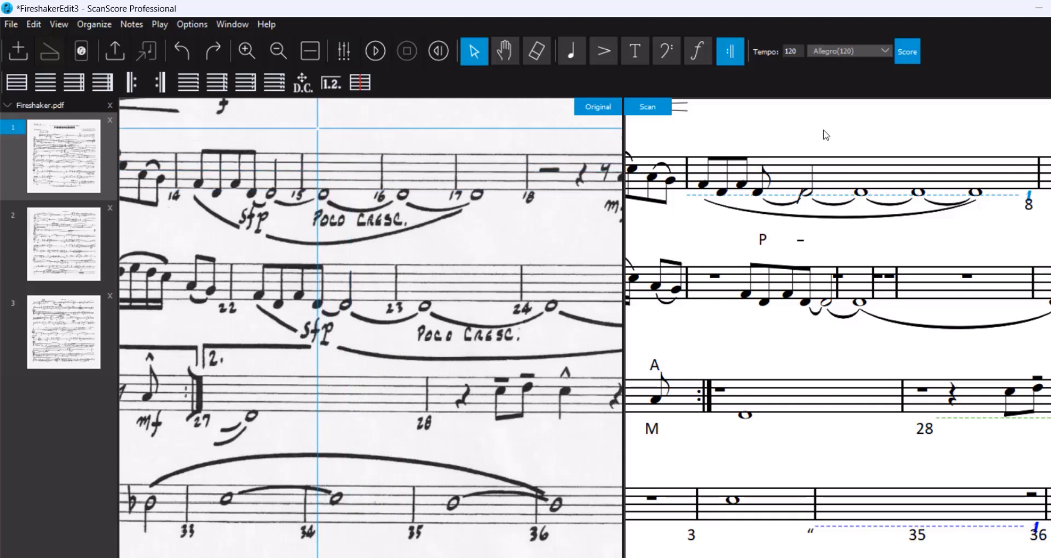
click(789, 171)
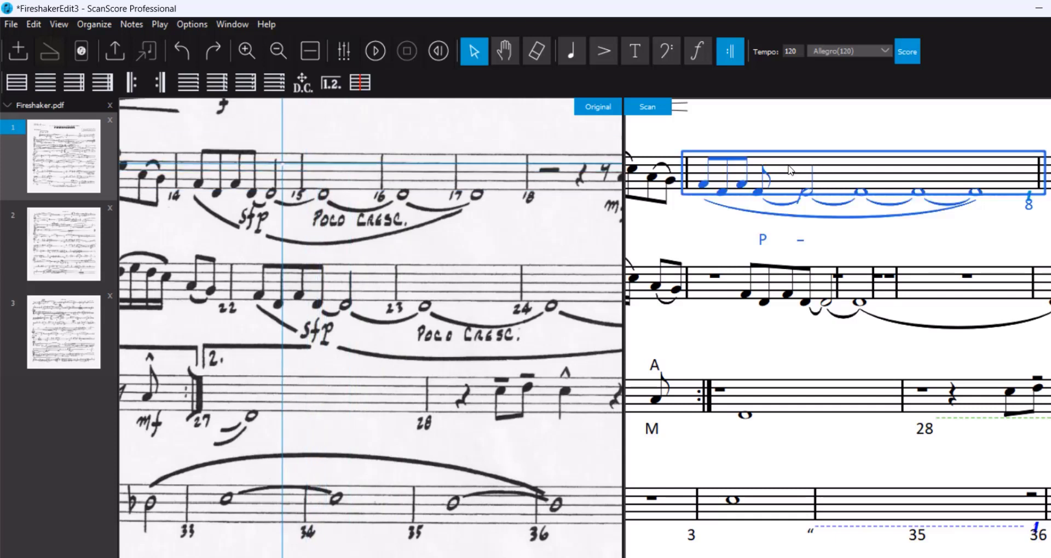
click(1000, 229)
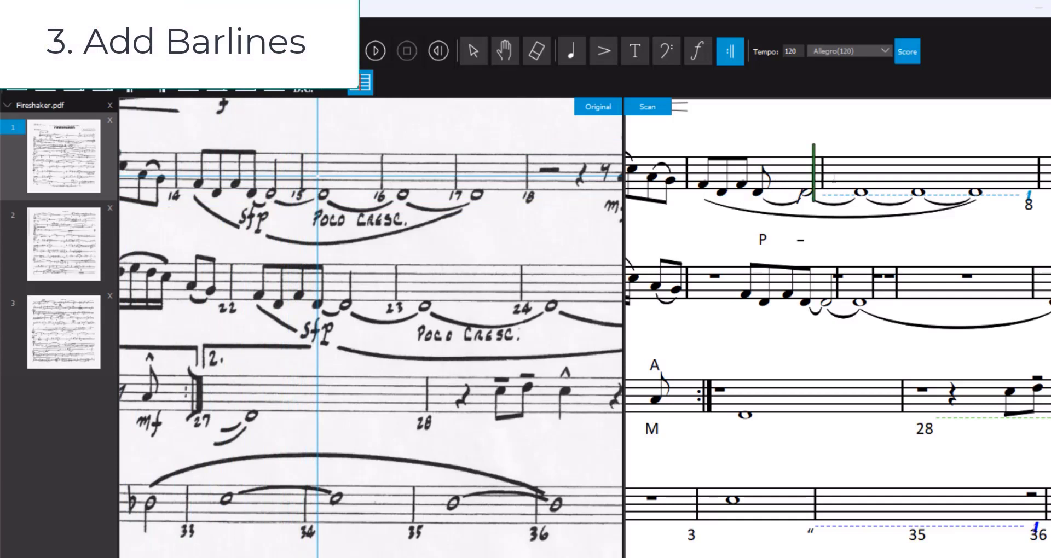
- Insert barlines before each of the three whole notes to separate bars 14 to 17
click(370, 176)
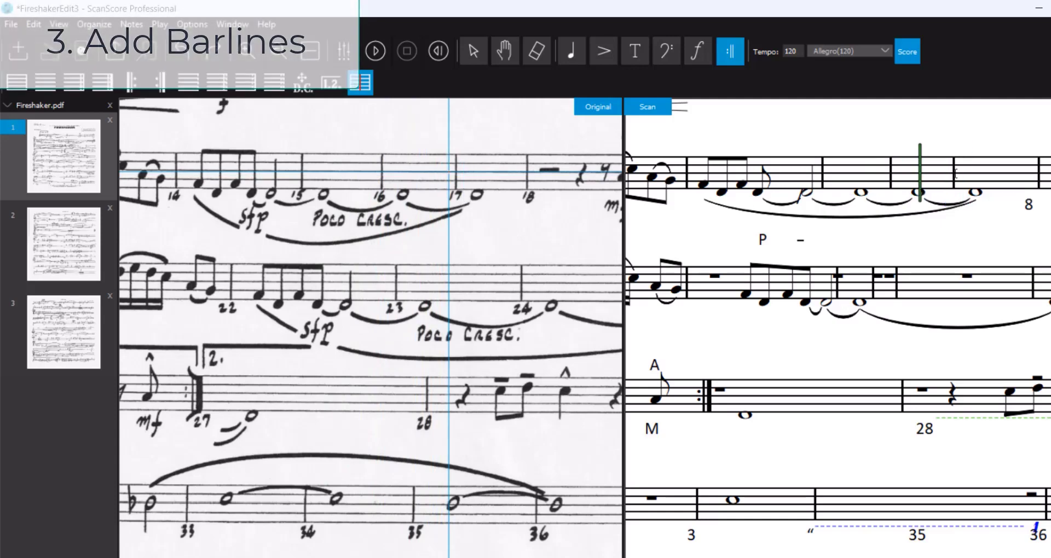
key(Escape)
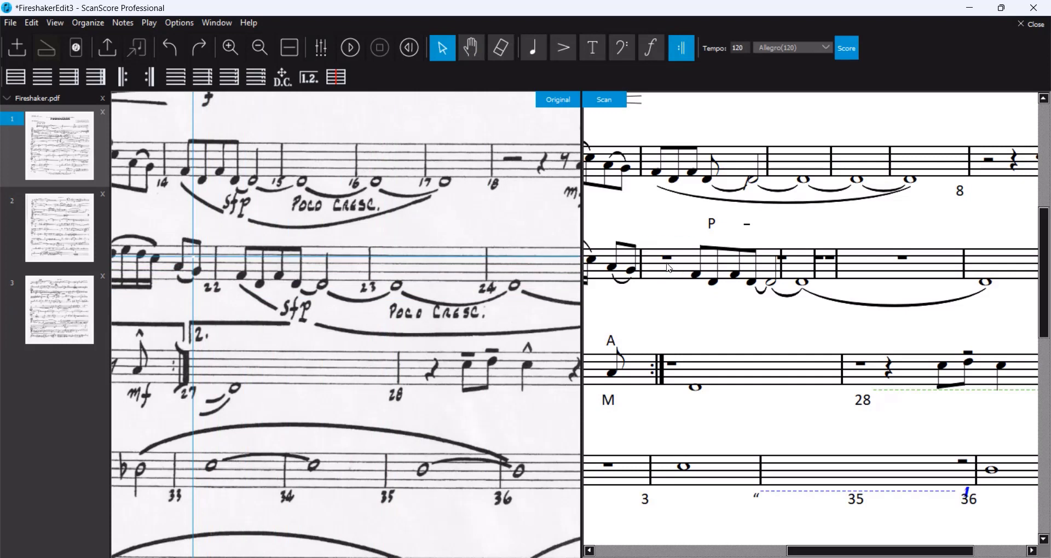
- Delete the wrong barlines after the opening notes of bar 22 through the whole note of bar 24
click(676, 290)
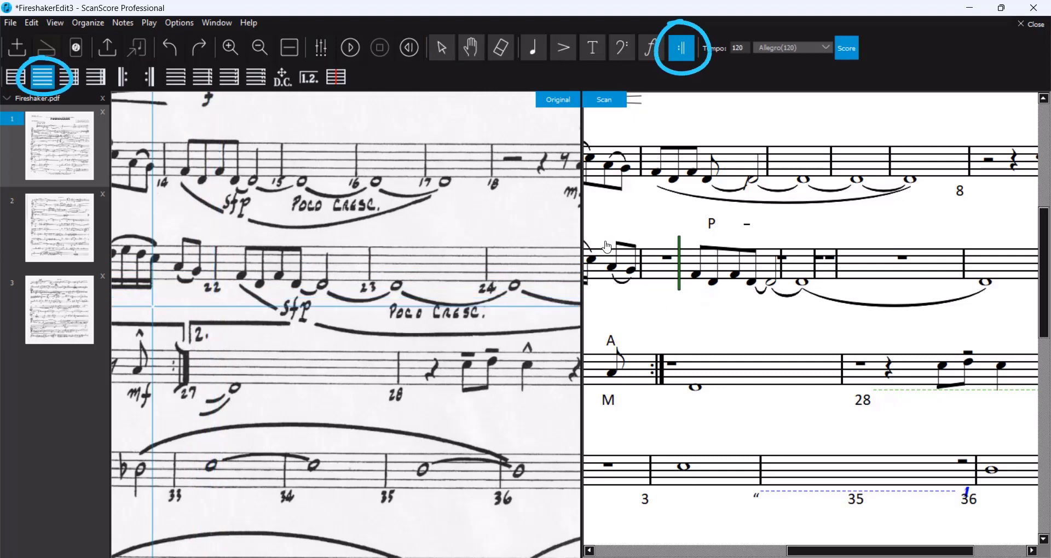
click(689, 273)
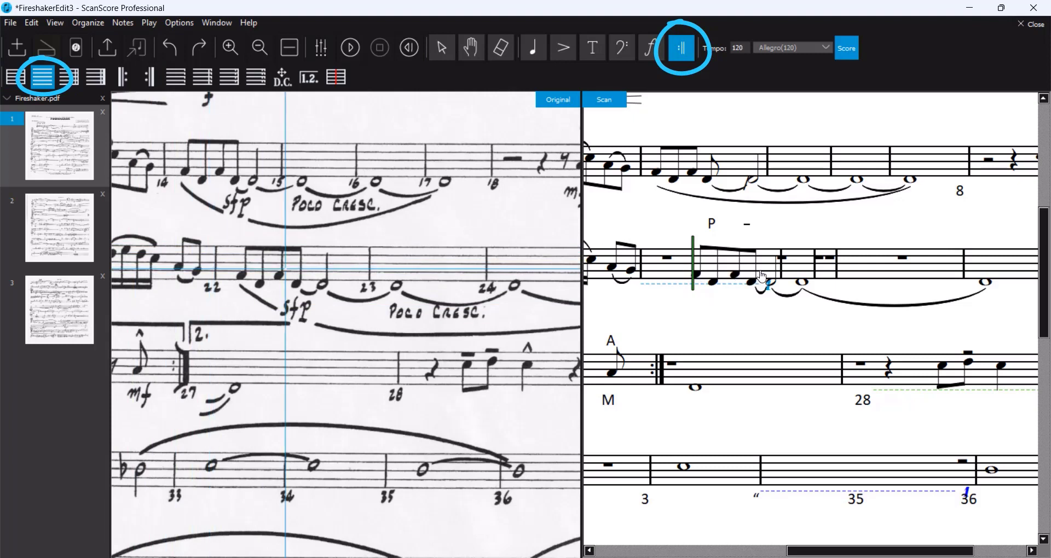
click(819, 271)
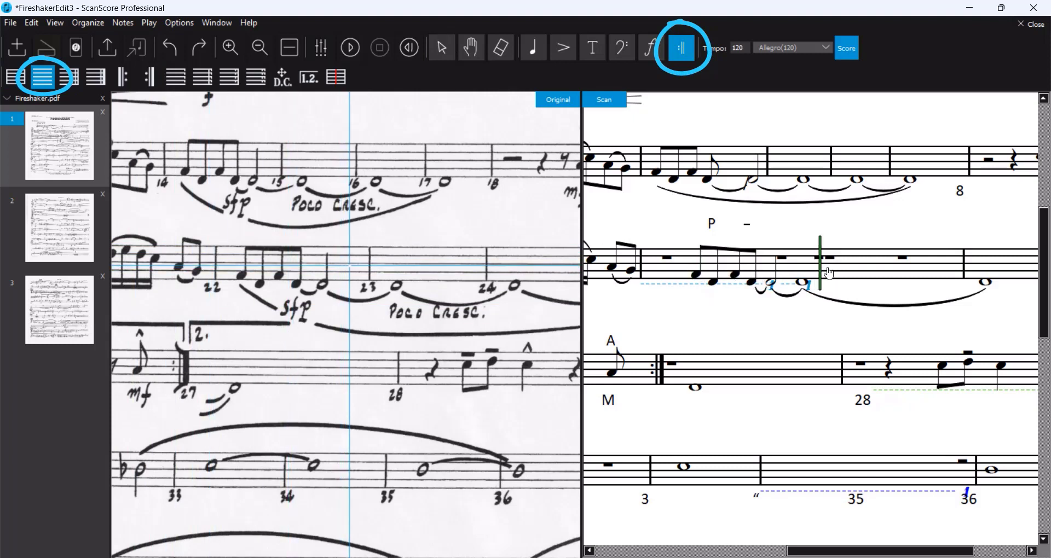
click(912, 272)
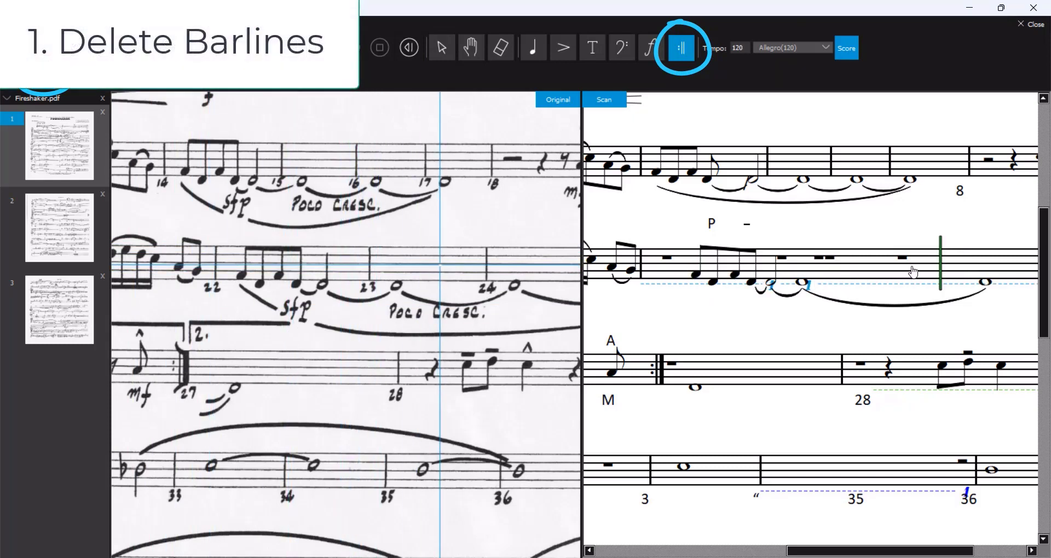
- Remove the hidden barlines left between bars 22 and 24 and select the merged bar to verify its extent
click(847, 277)
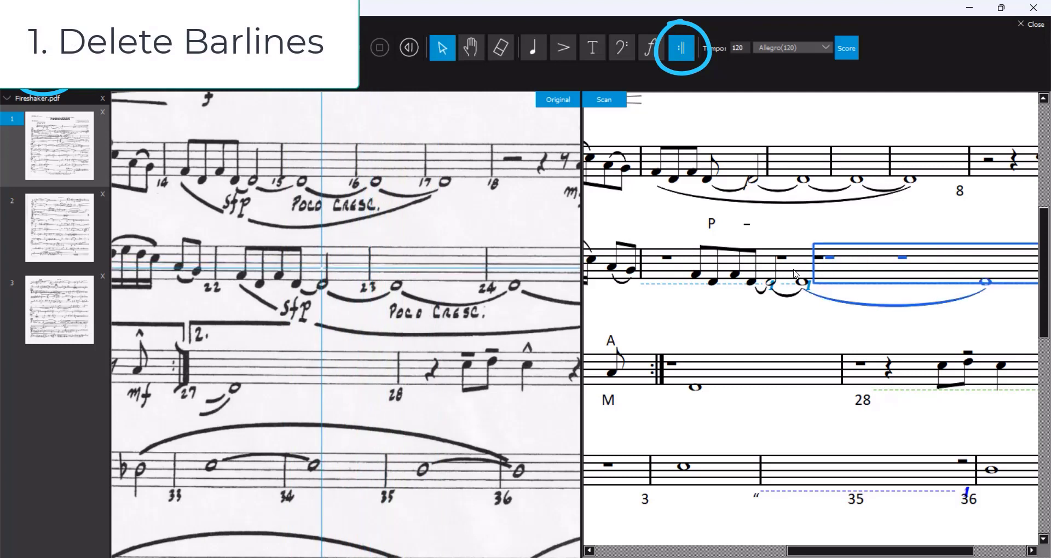
key(Delete)
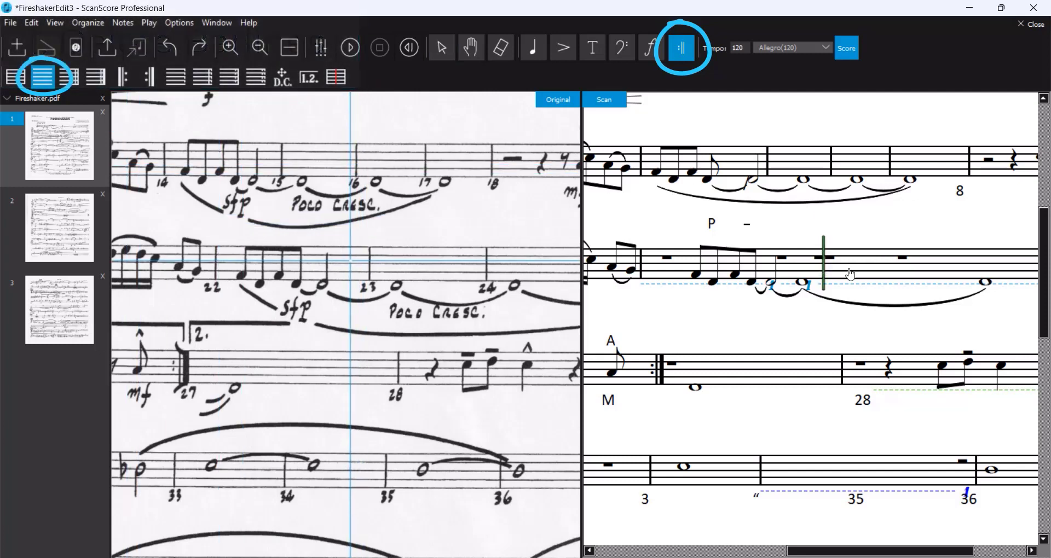
click(803, 271)
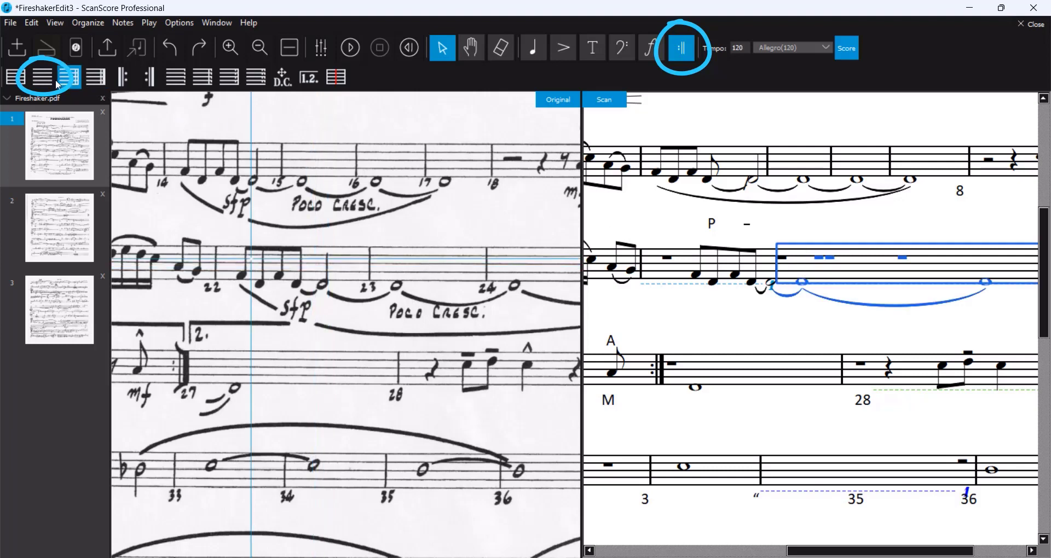
key(Escape)
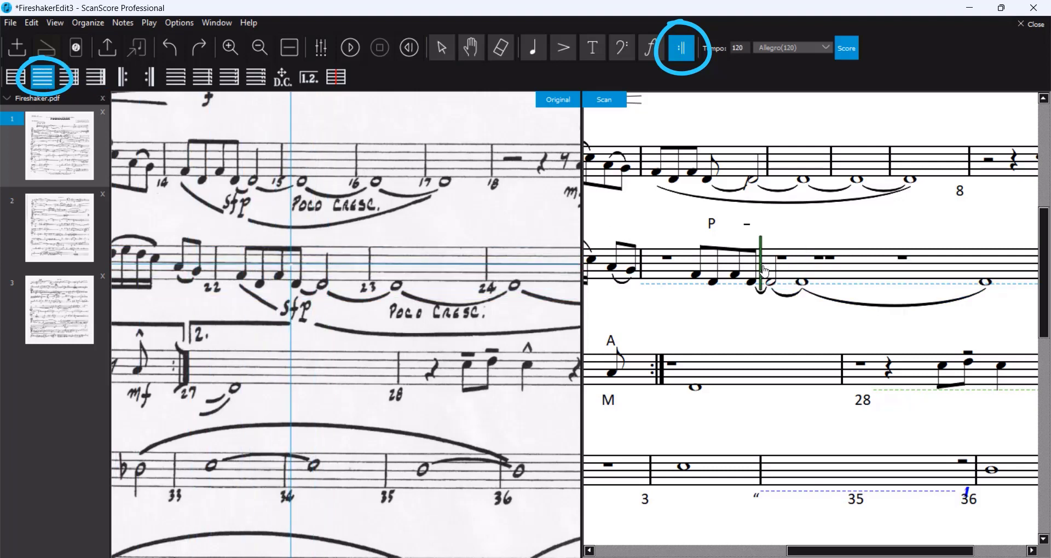
key(Escape)
click(802, 266)
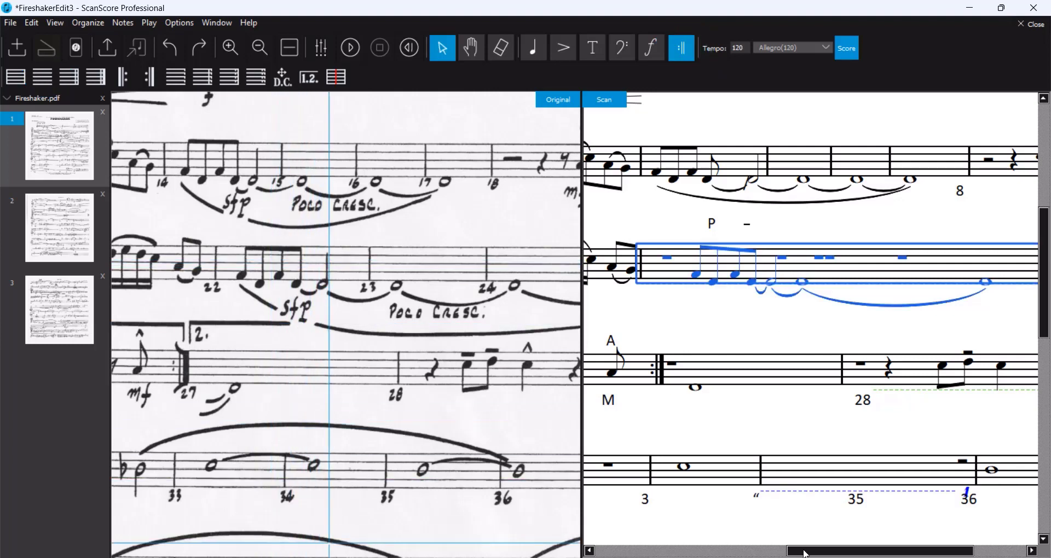
- Split the merged bar with a barline before the last whole note, where bar 24 starts
drag(812, 553, 833, 553)
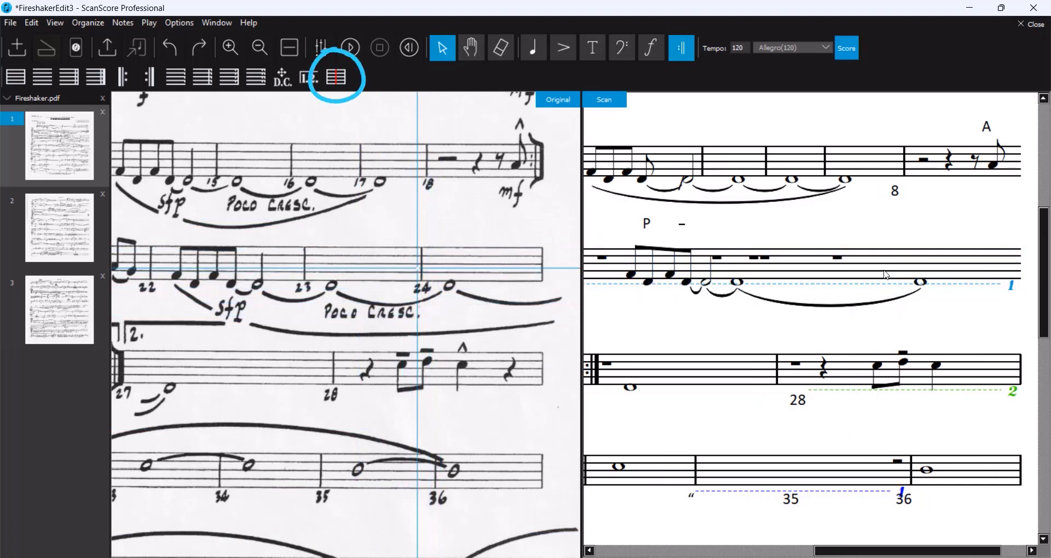
click(339, 80)
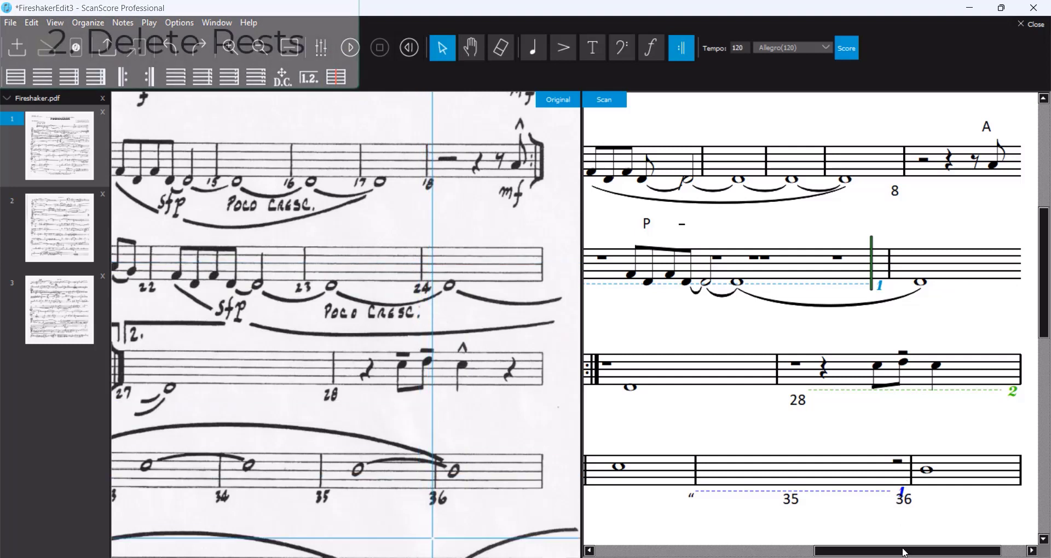
- Delete all the surplus rests in the merged bar 22 to 23
drag(903, 551, 891, 553)
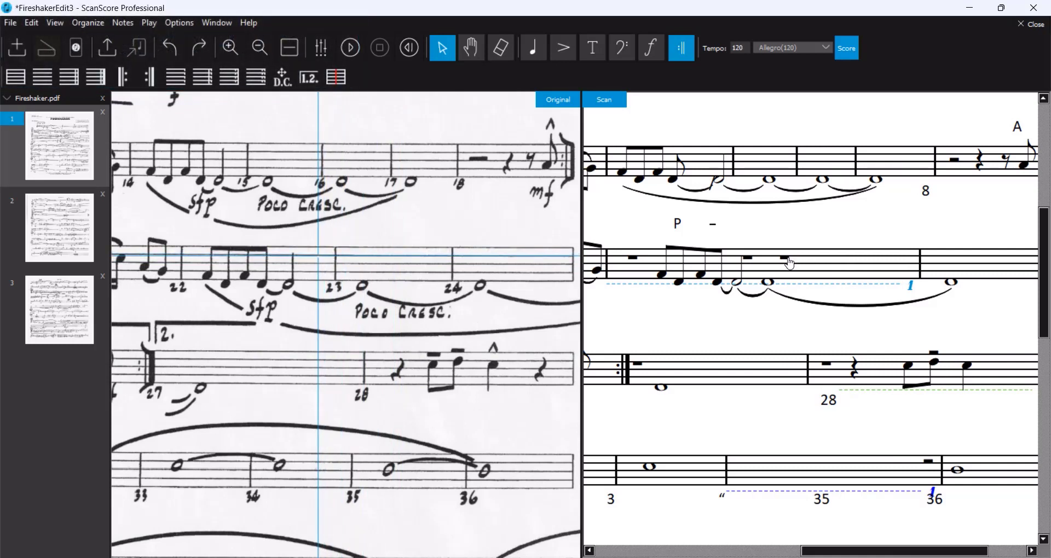
click(787, 260)
key(Delete)
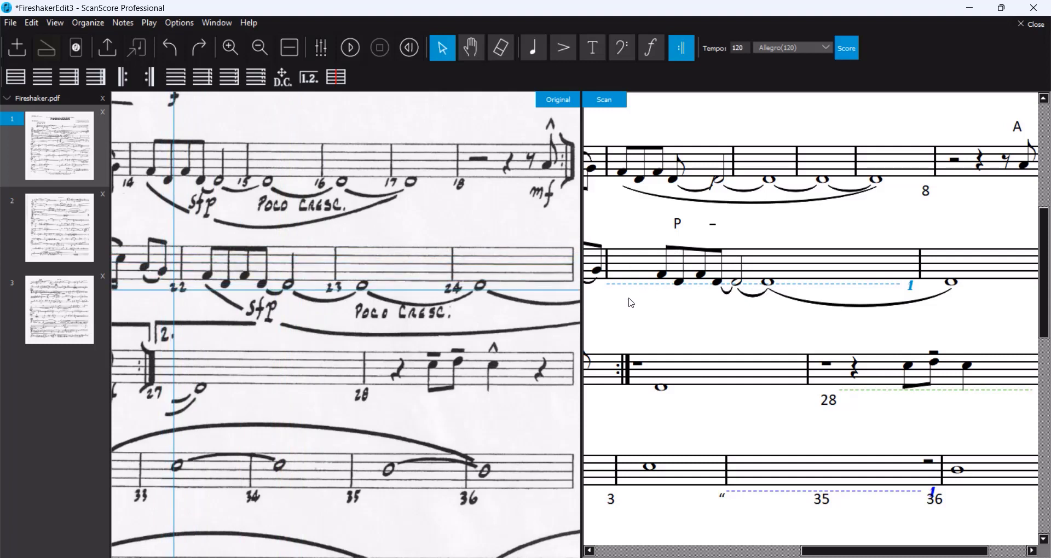
- Insert a barline before the whole note of bar 23 using Measure Bar Split
click(334, 80)
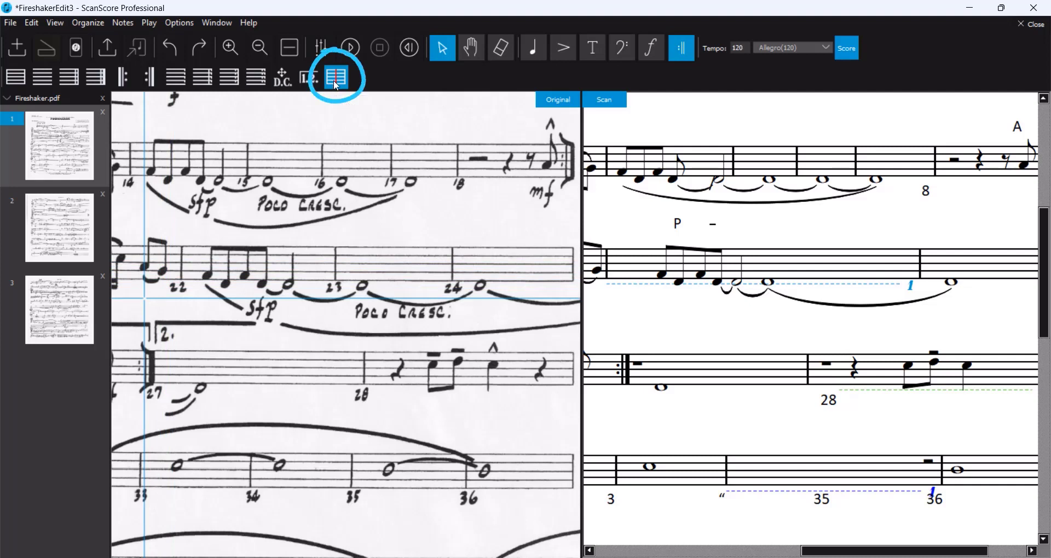